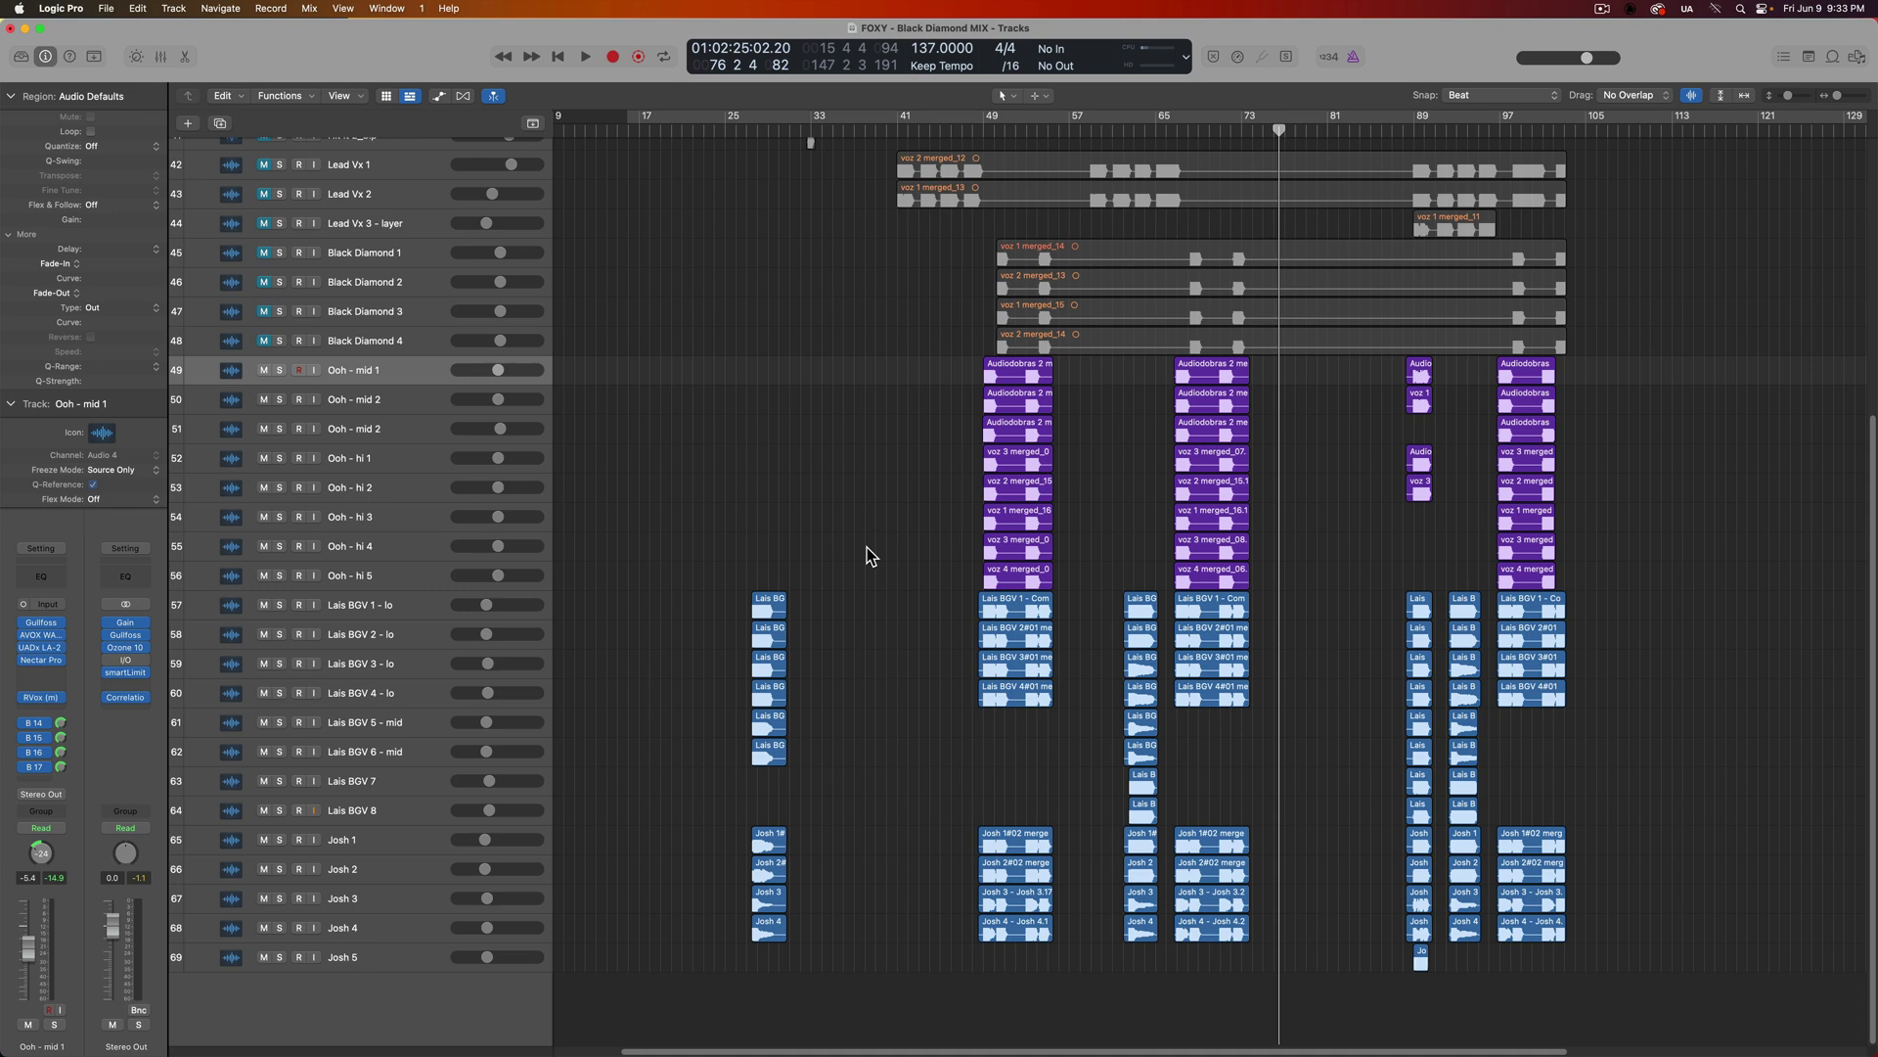
Drag a selection box over the backing vocal regions from Ooh - mid 1 down, then deselect them
left_click_drag(704, 368, 1666, 958)
left_click_drag(722, 373, 1640, 965)
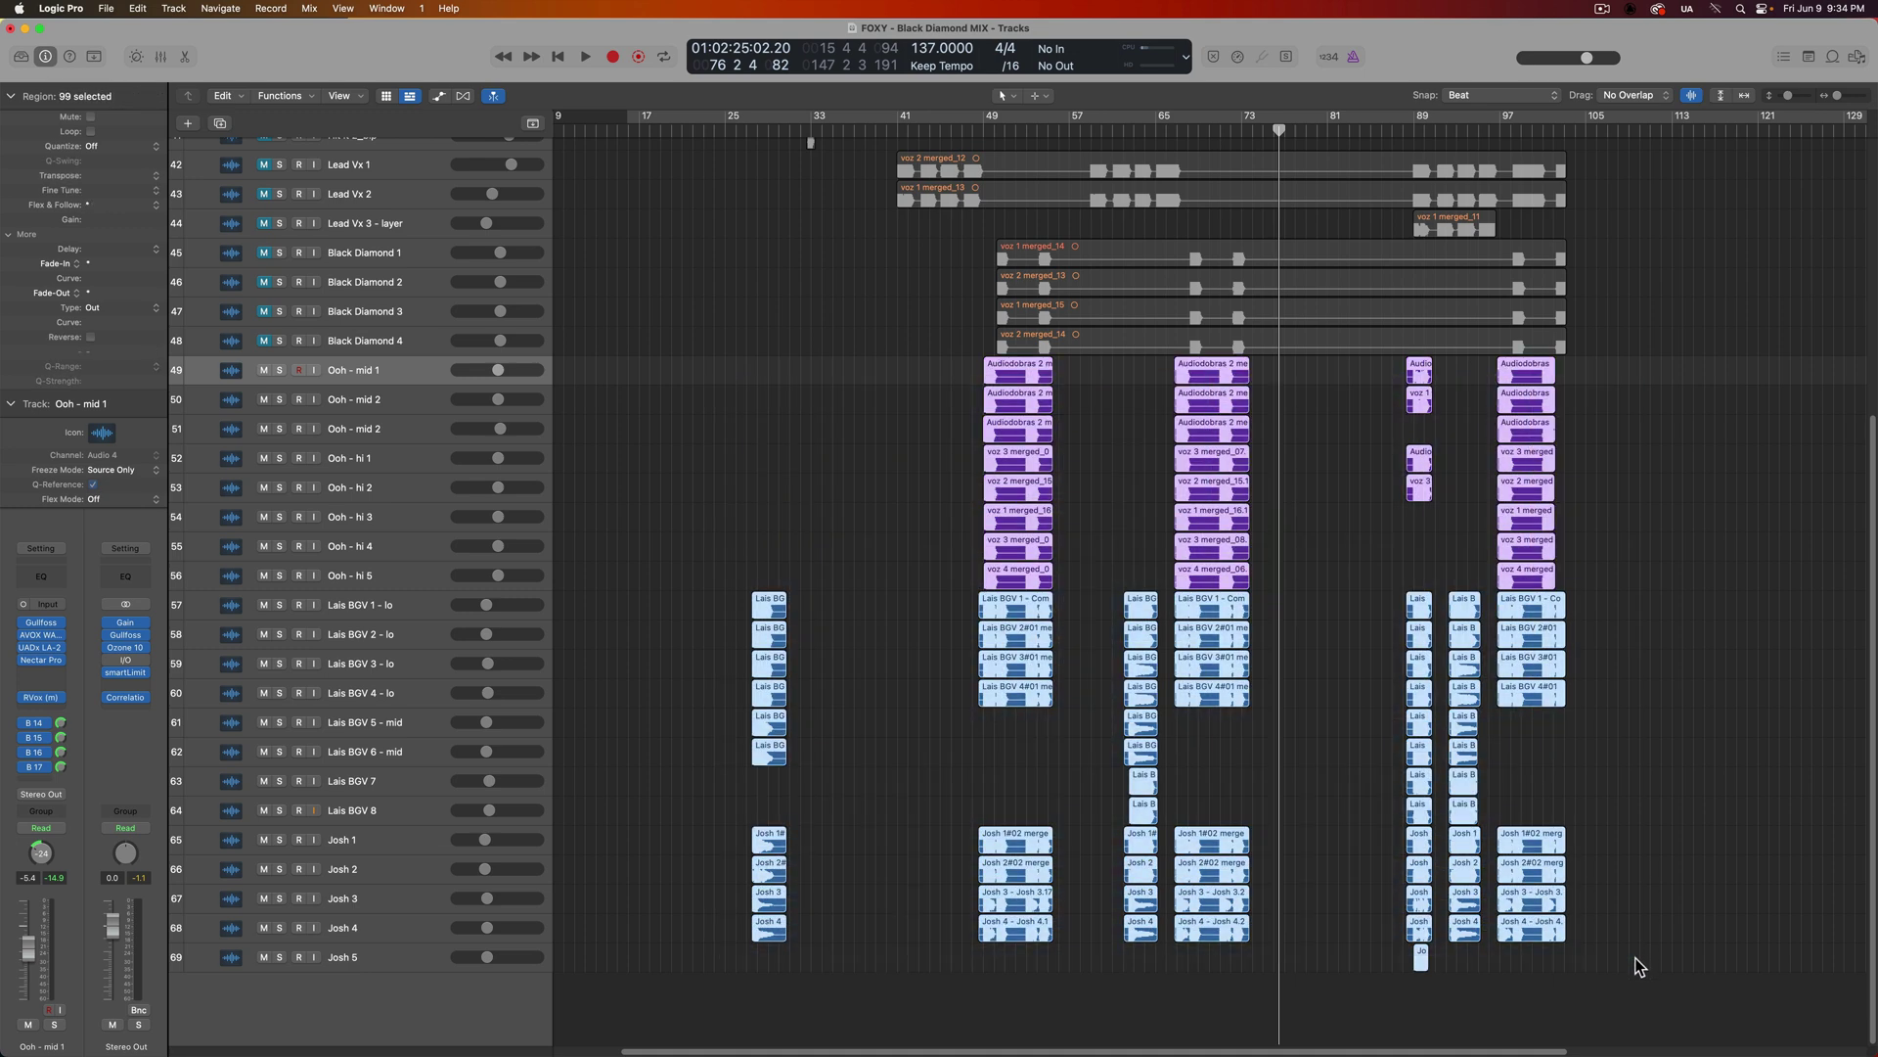
left_click(1089, 560)
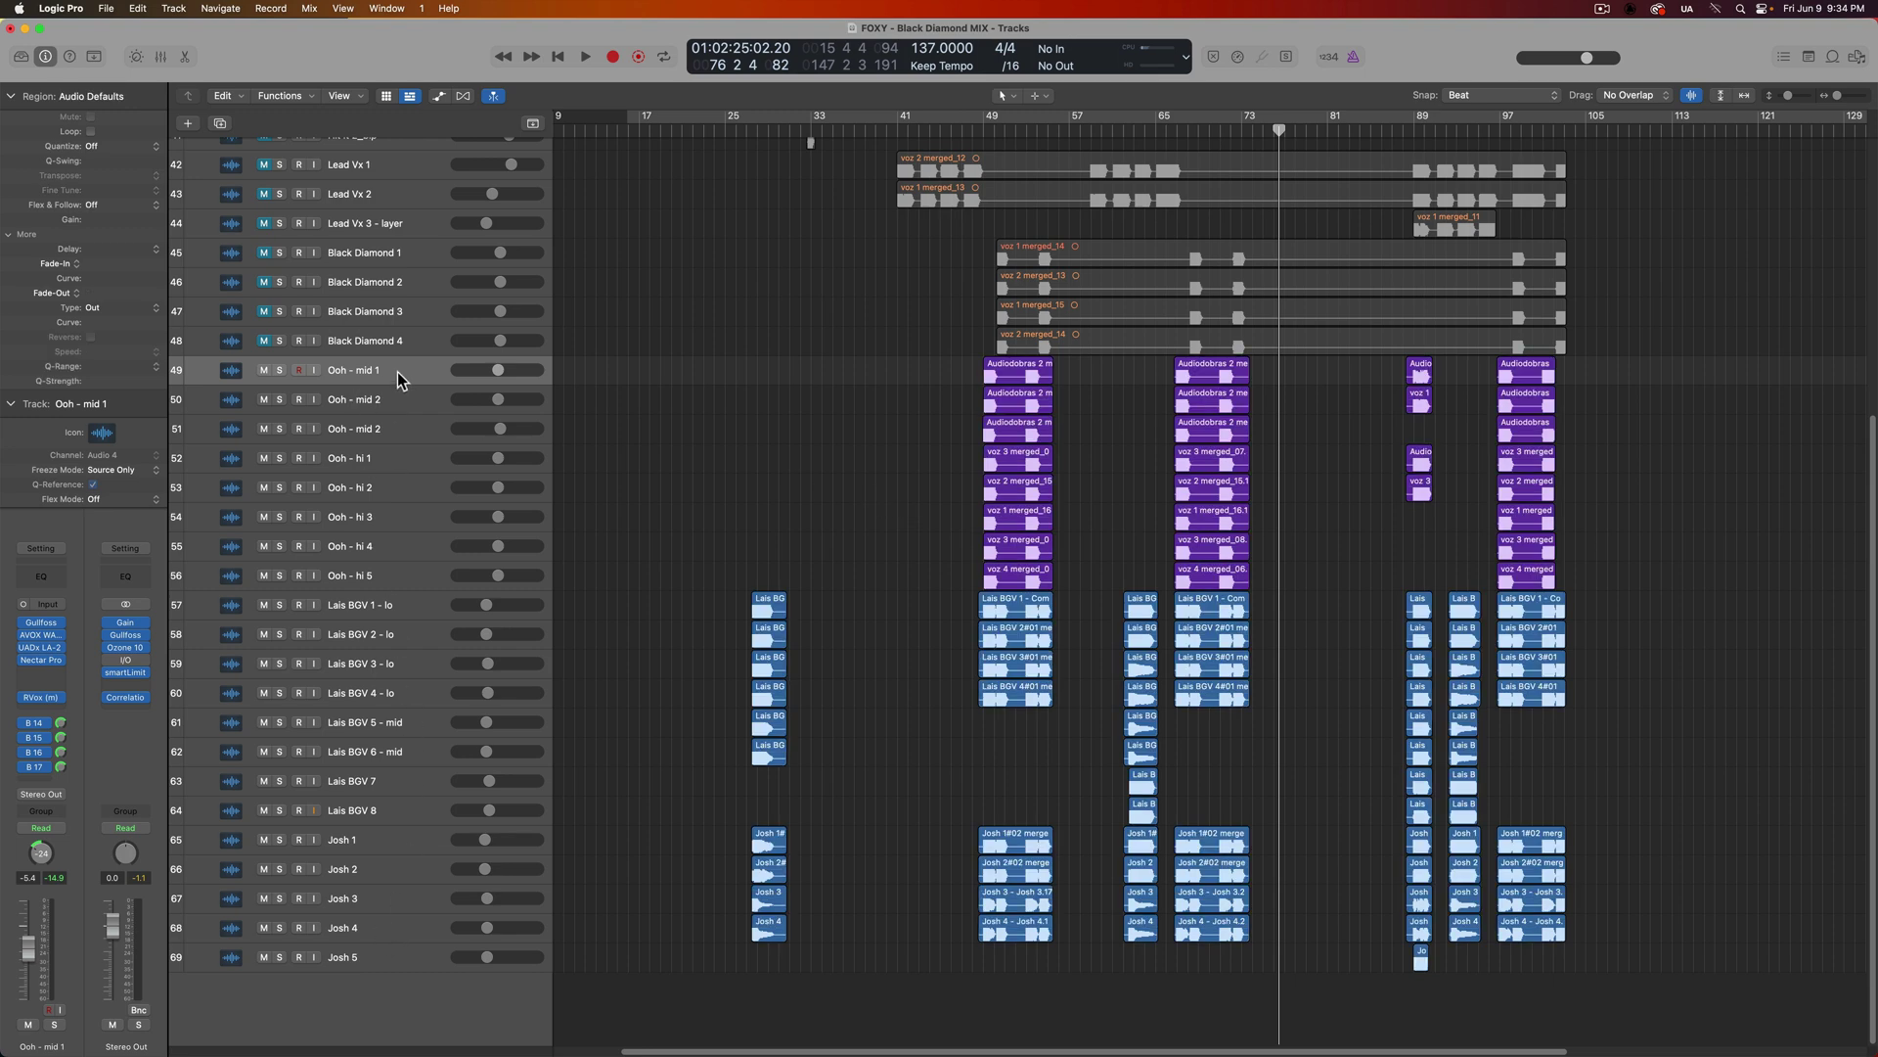
Trial-duplicate Ooh - mid 1 with its regions, undo it, then select Ooh - mid 1 through Josh 5
left_click(220, 124)
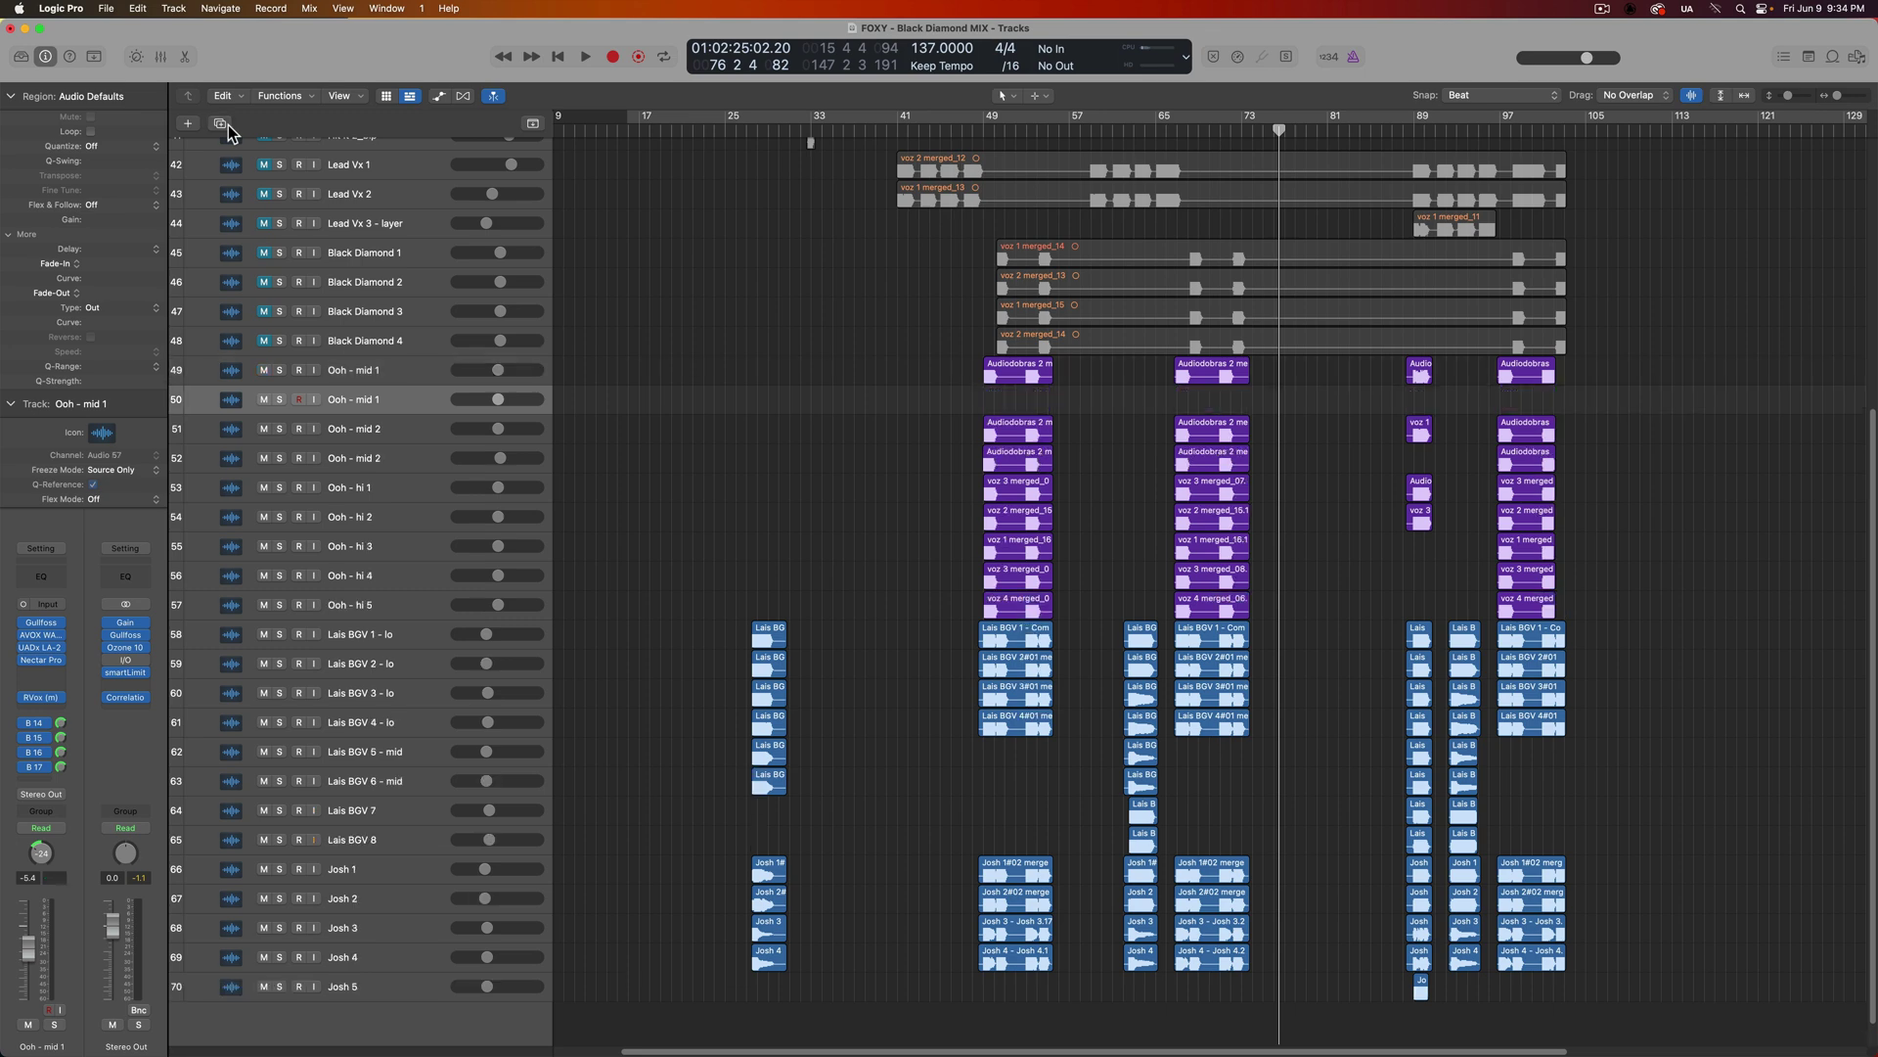
left_click_drag(911, 375, 1600, 385)
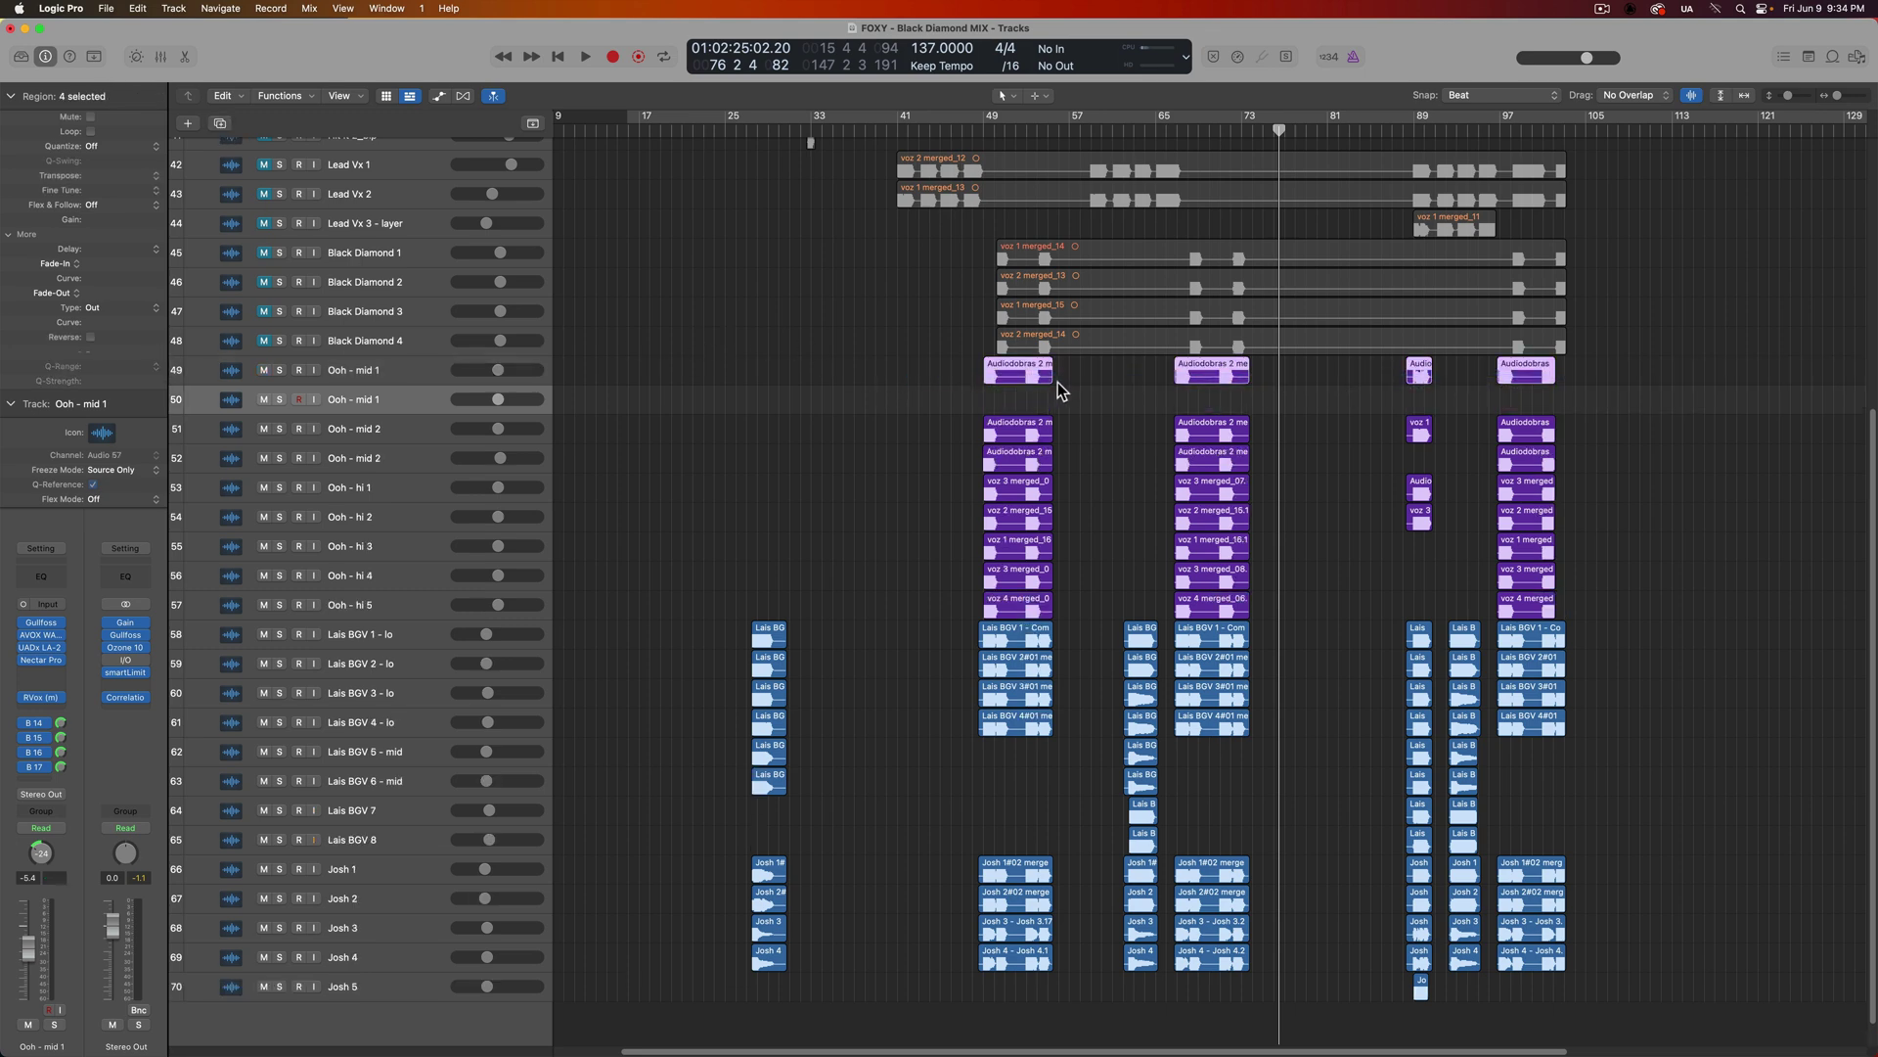
left_click_drag(1027, 373, 996, 402)
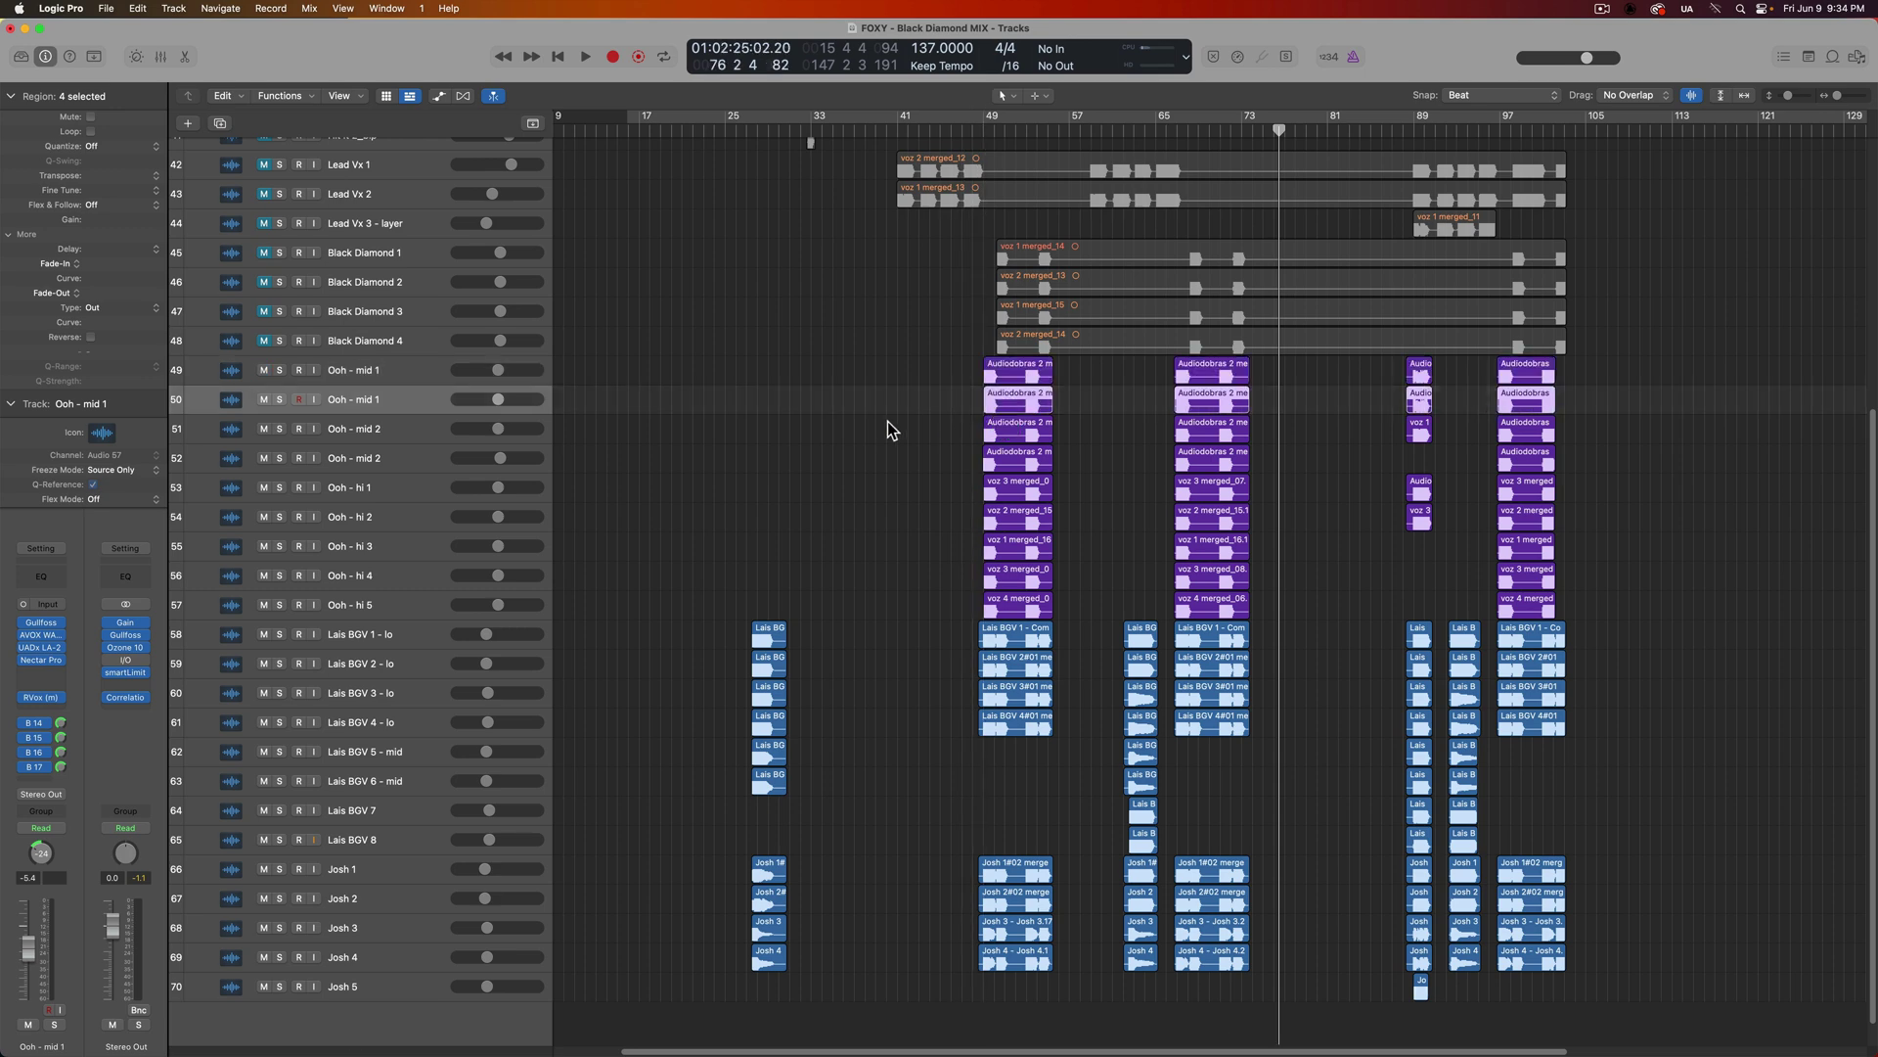
key("BackSpace")
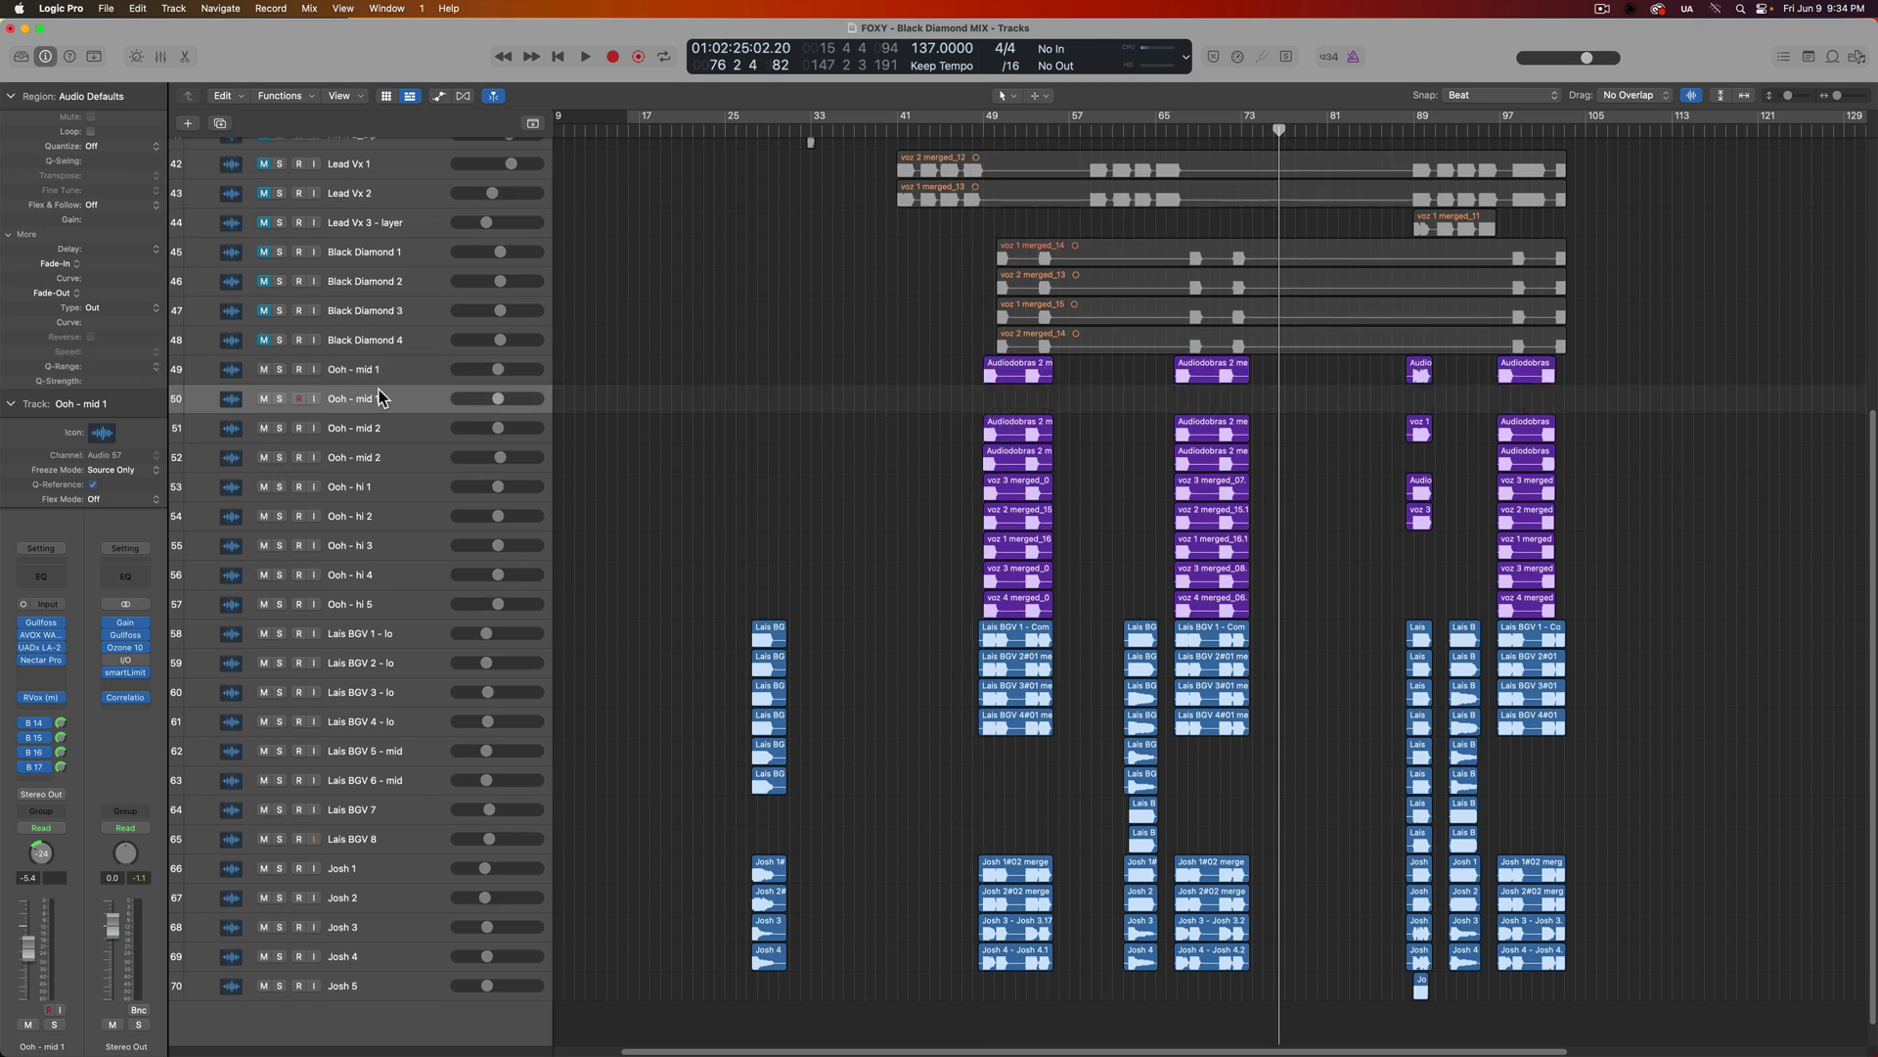
key("super+z")
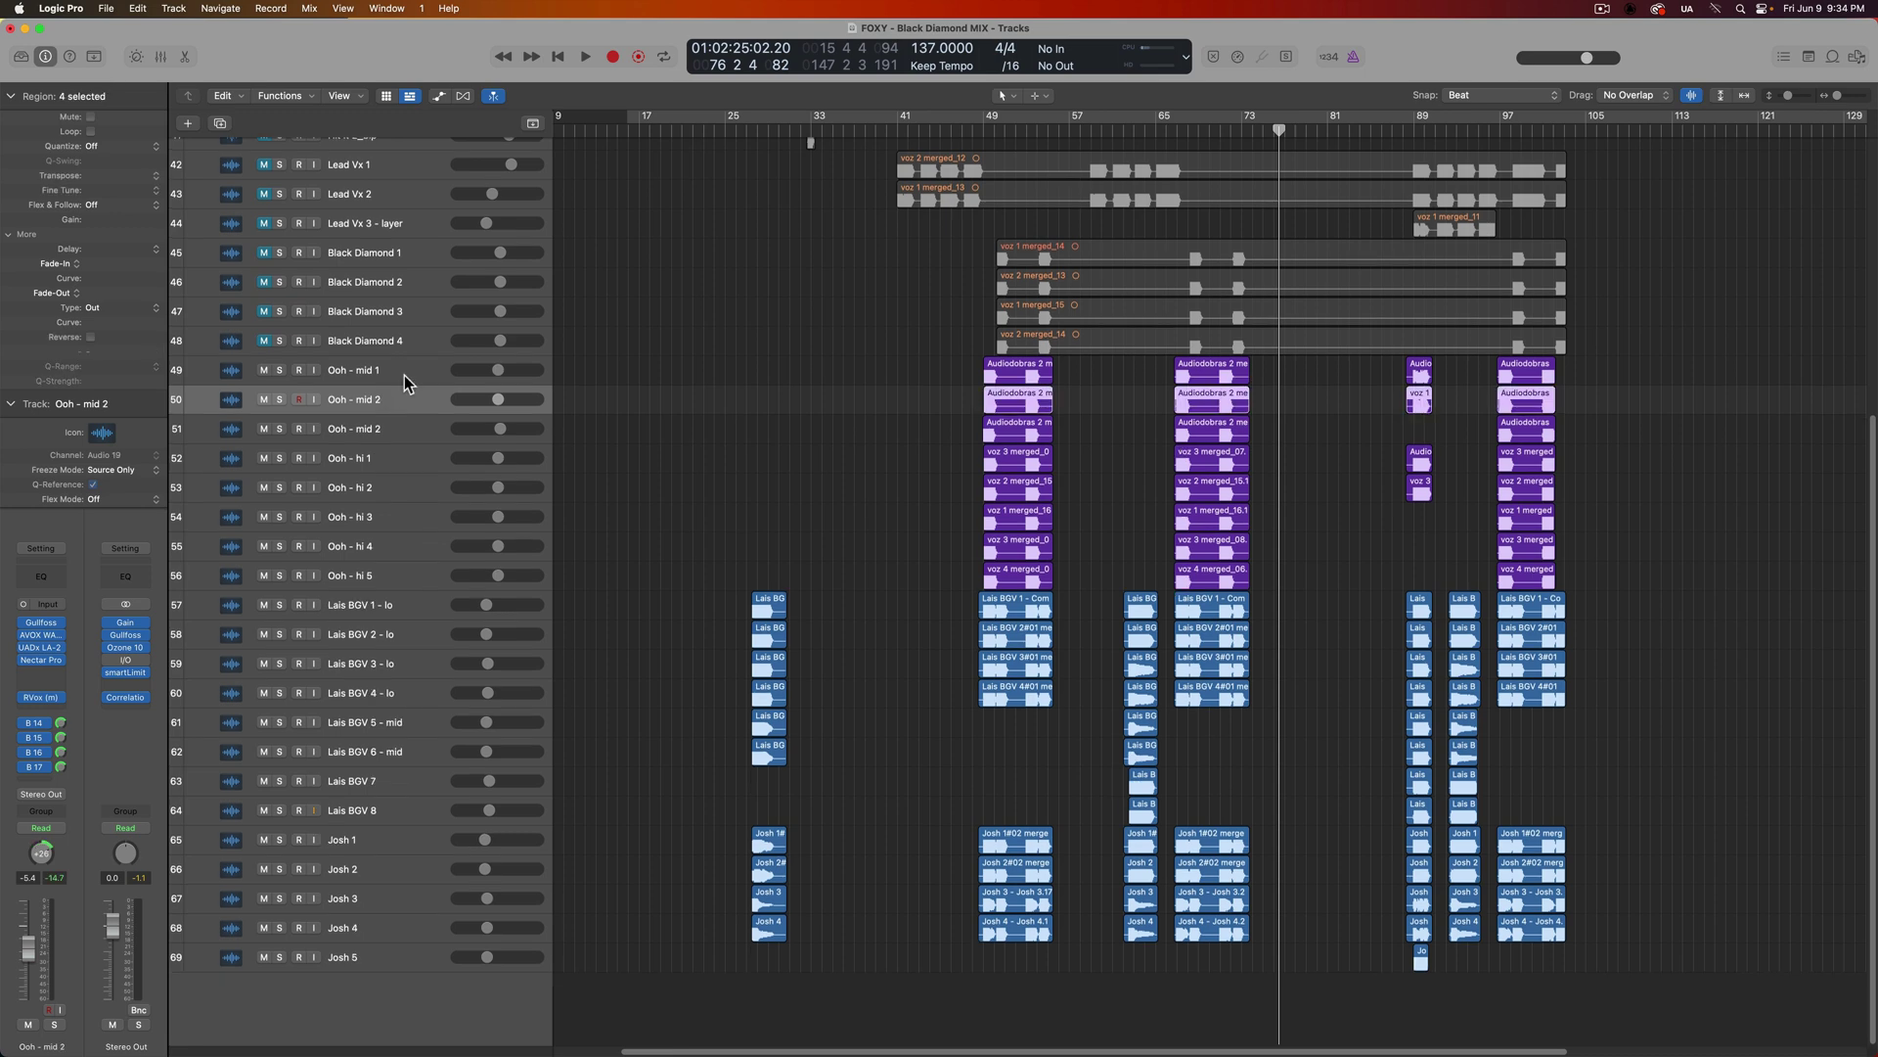
left_click(380, 370)
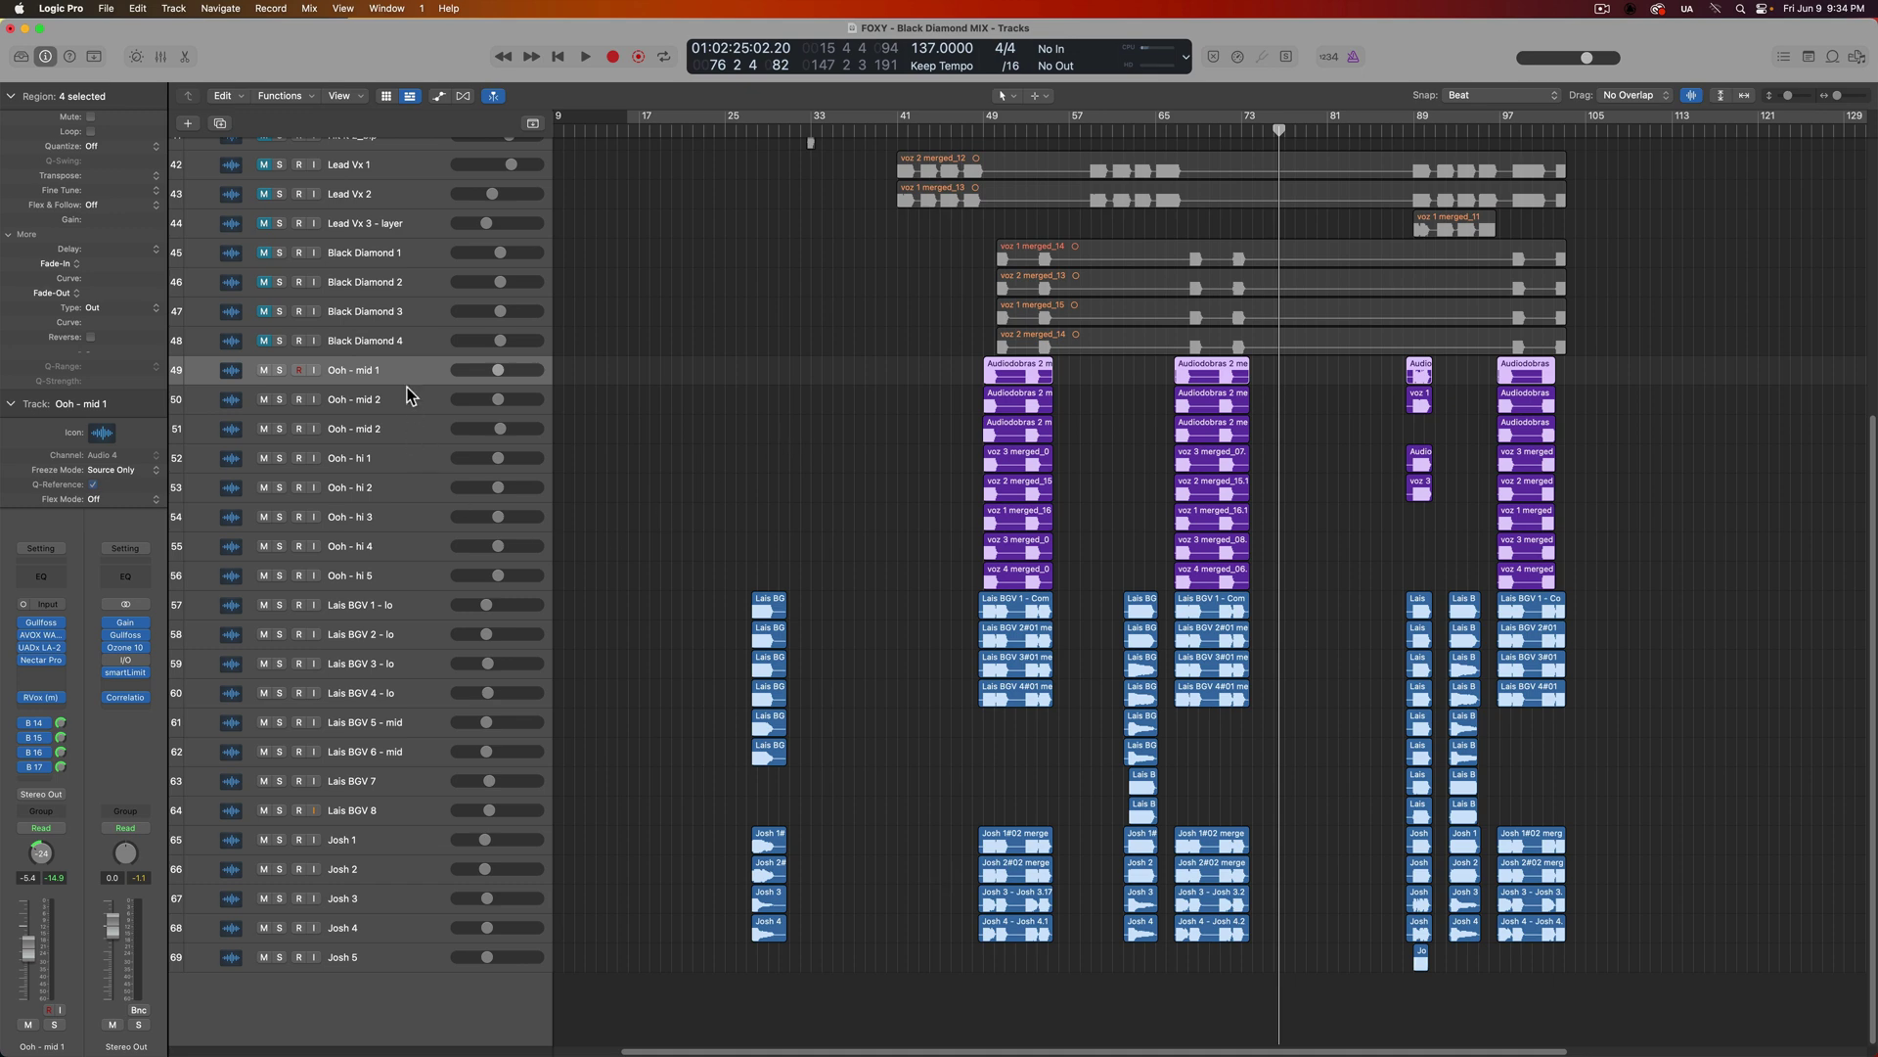
left_click(403, 955, "shift")
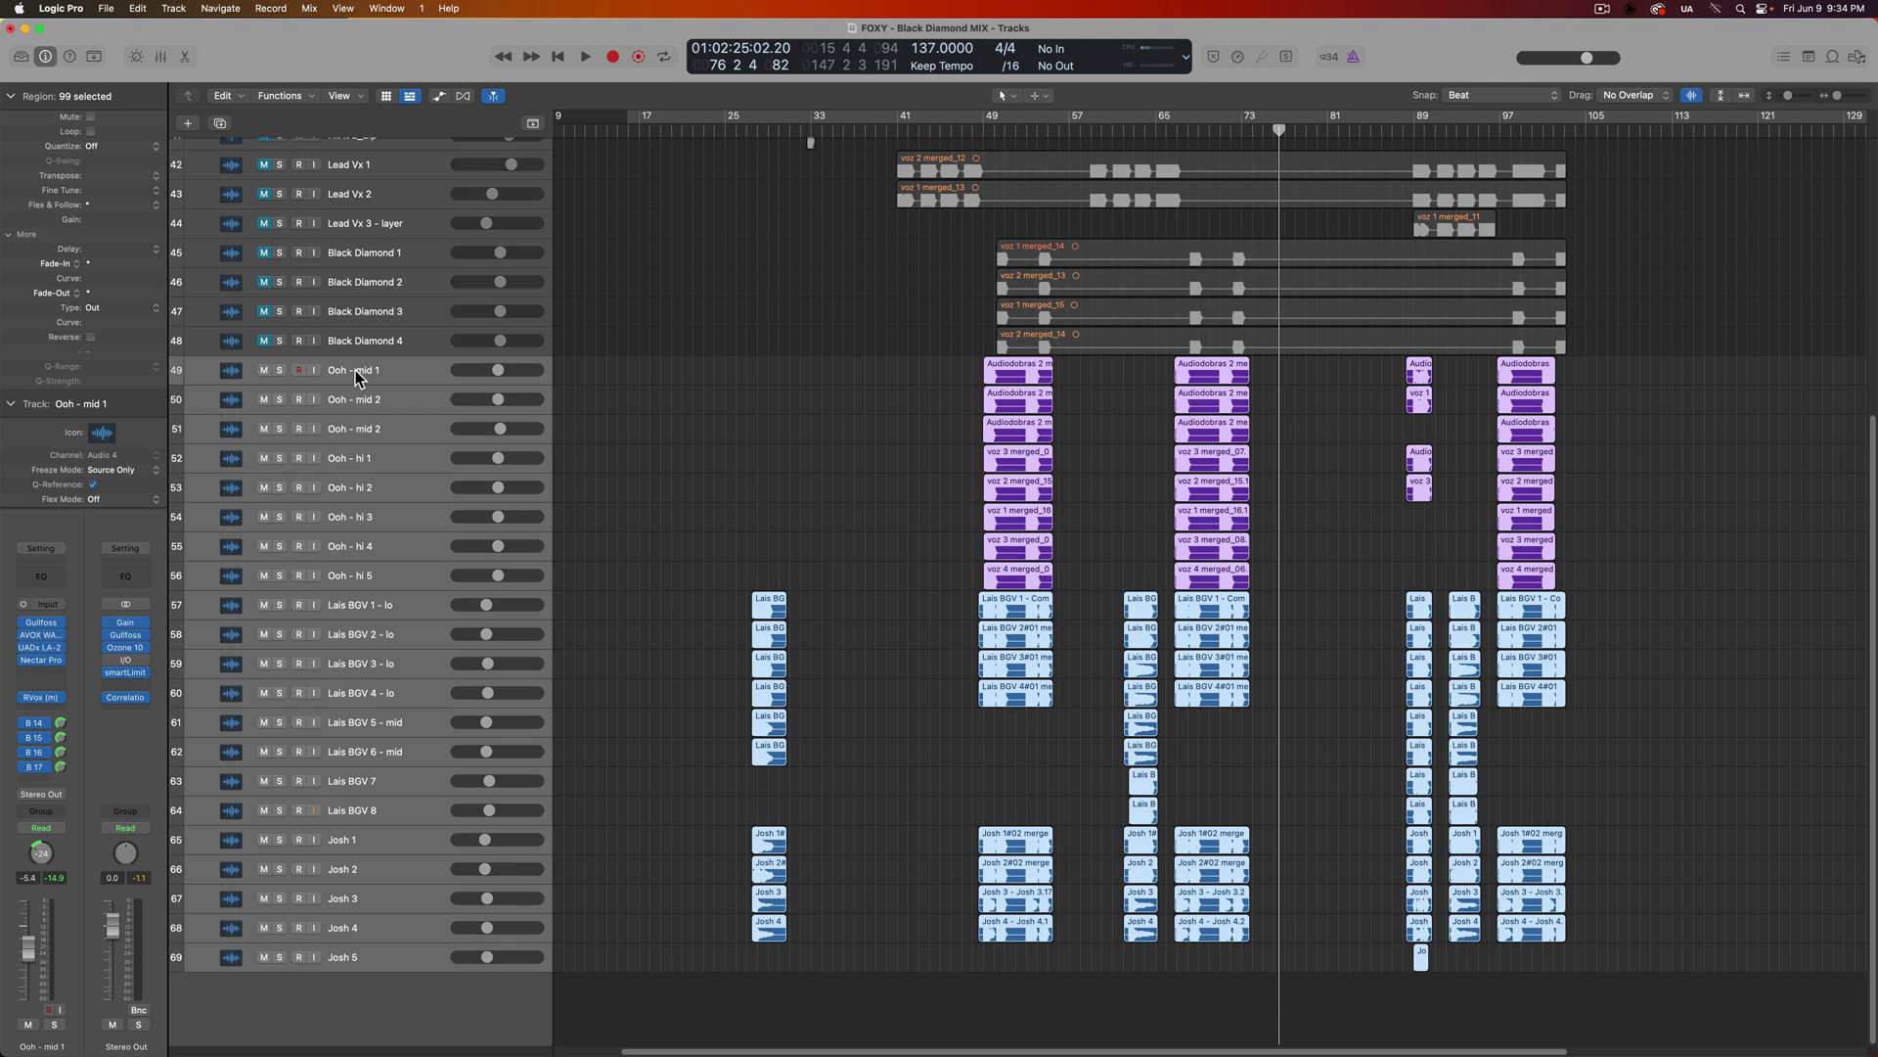
Option-drag the selected track headers below Josh 5, creating the region-filled copies as tracks 70–90
mouse_move(355, 371)
left_mouse_down()
mouse_move(369, 1031)
mouse_move(374, 1005)
left_mouse_up()
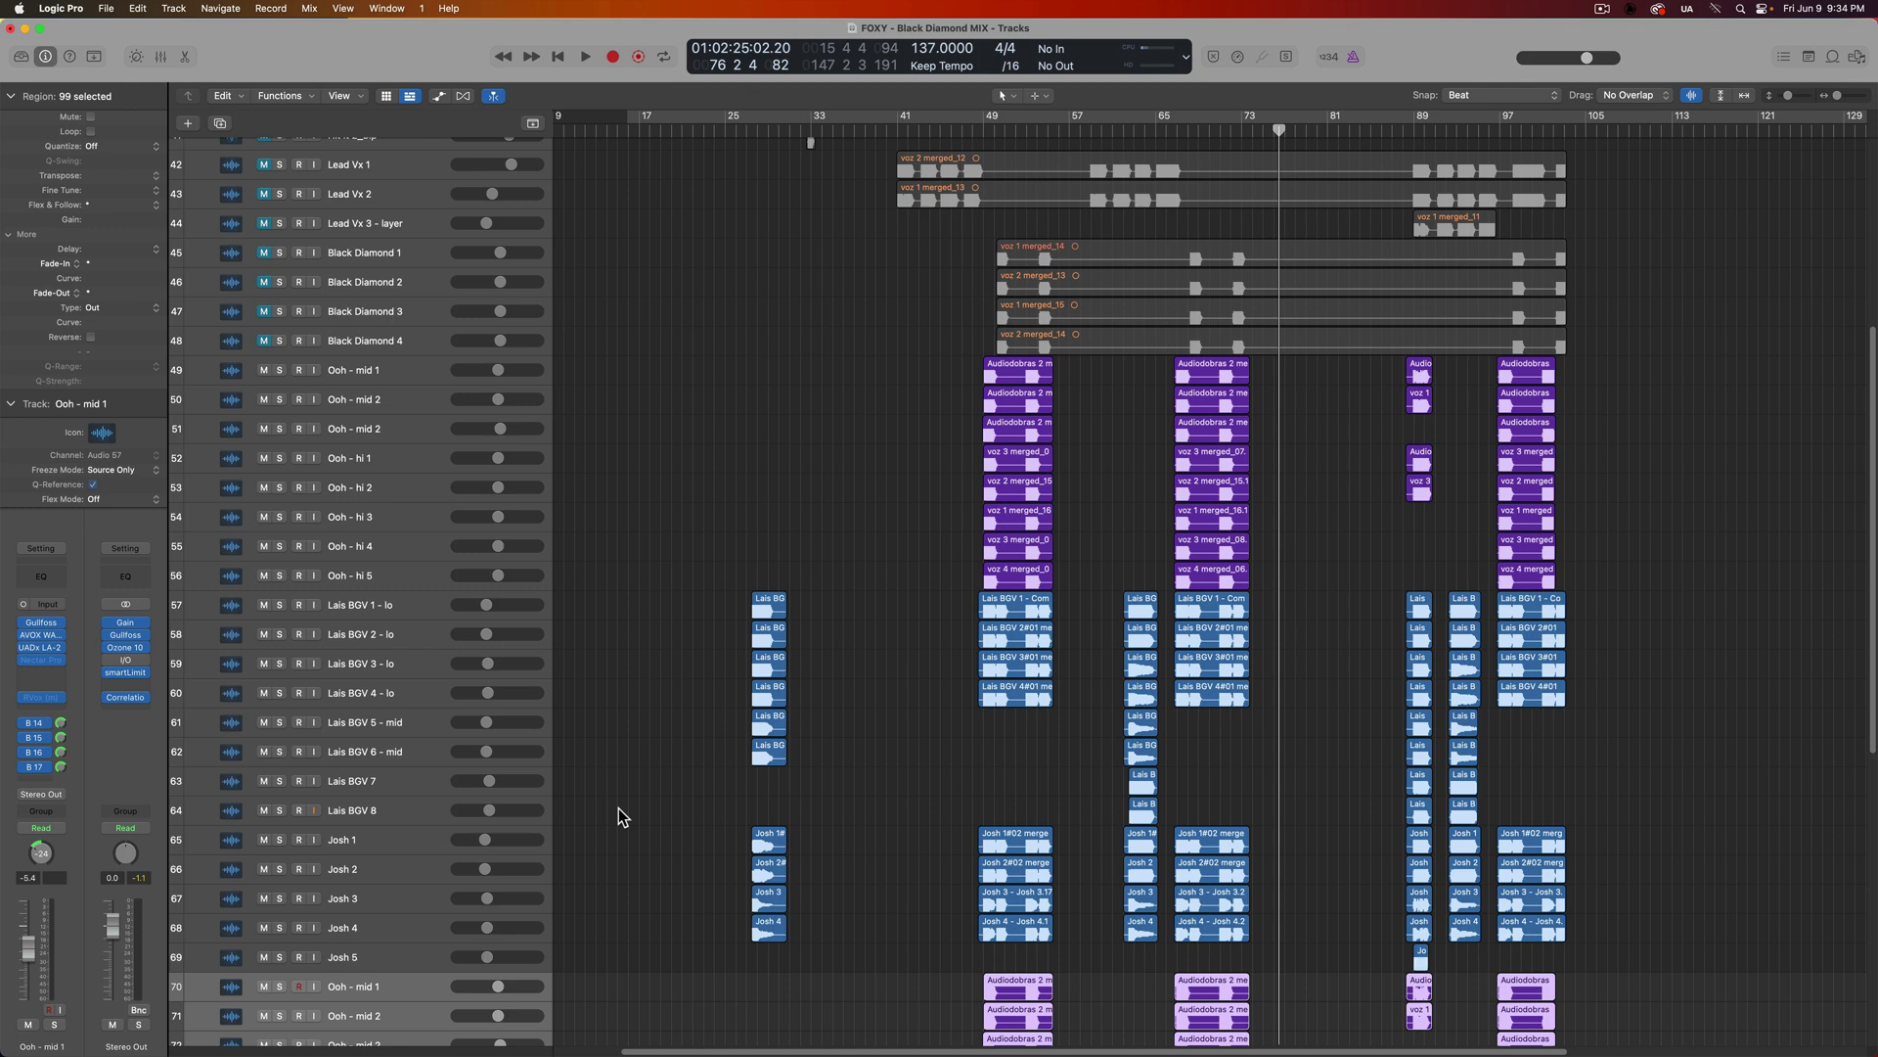
scroll(619, 809, "down", 5)
scroll(440, 616, "down", 5)
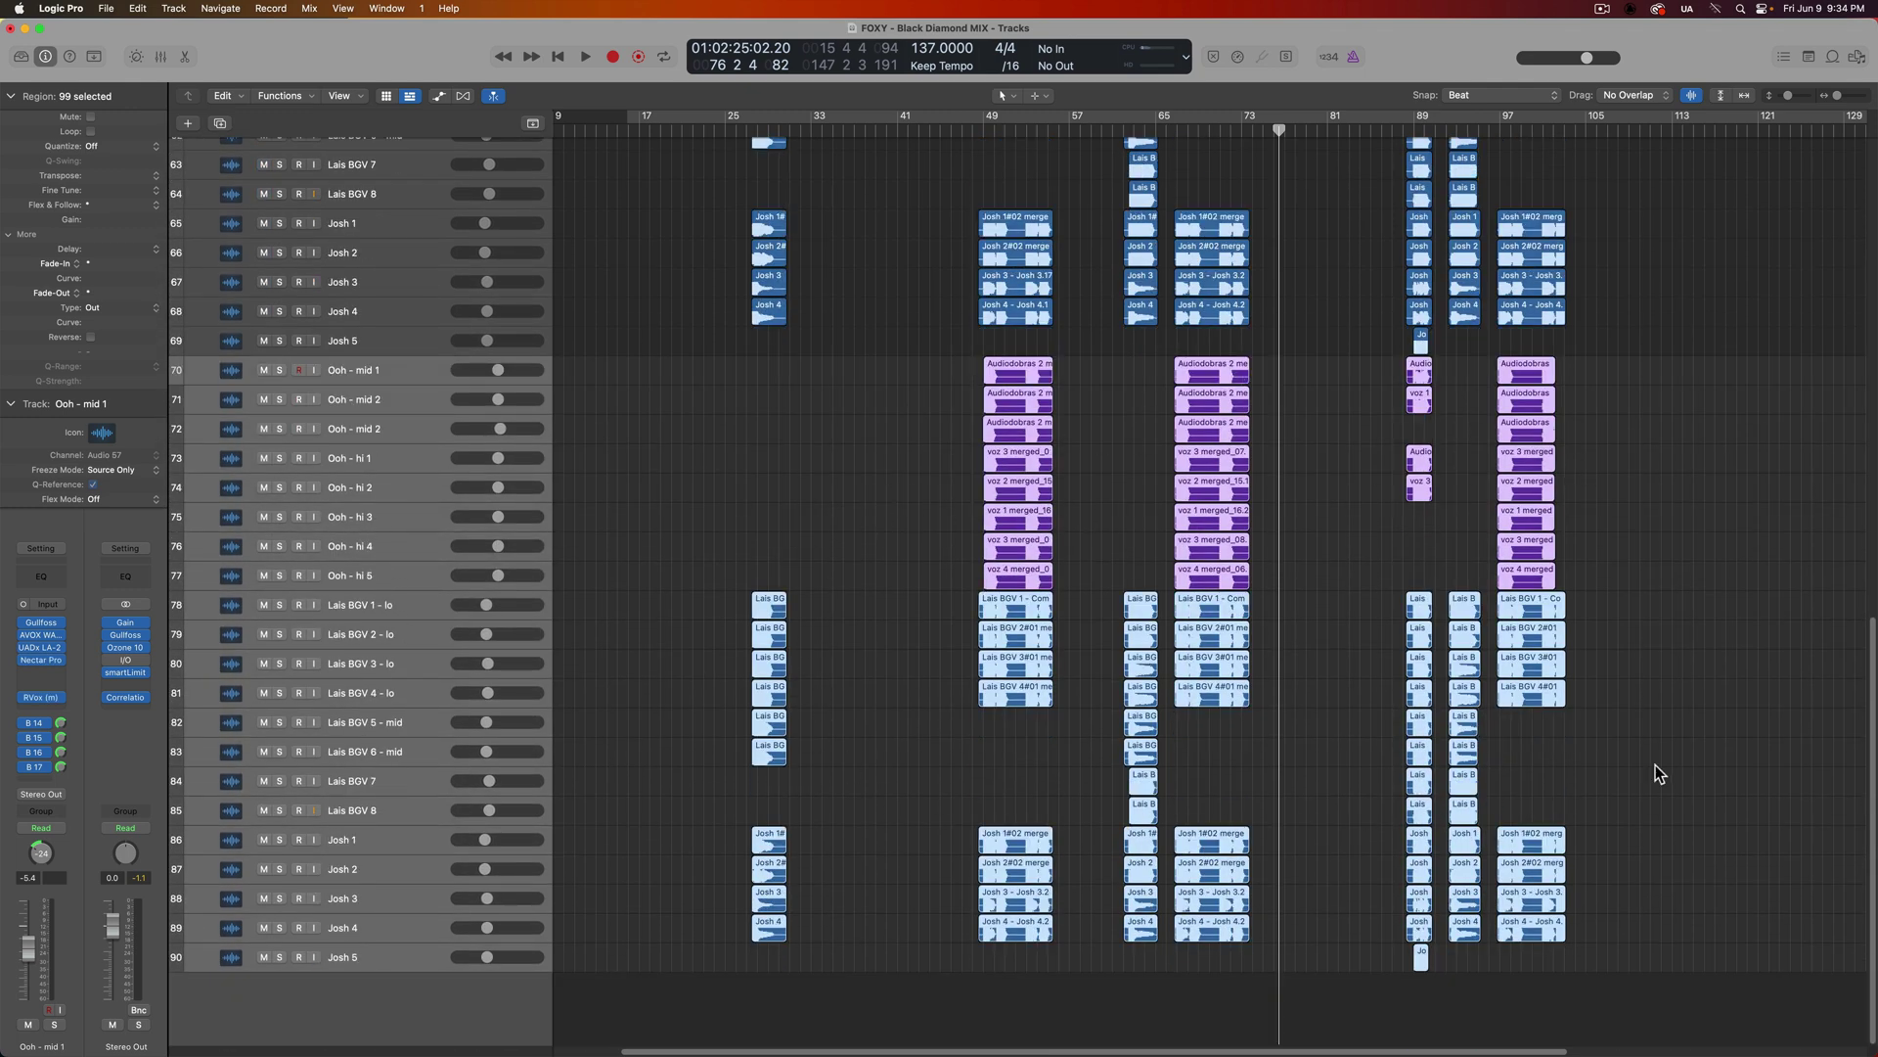
left_click(648, 348)
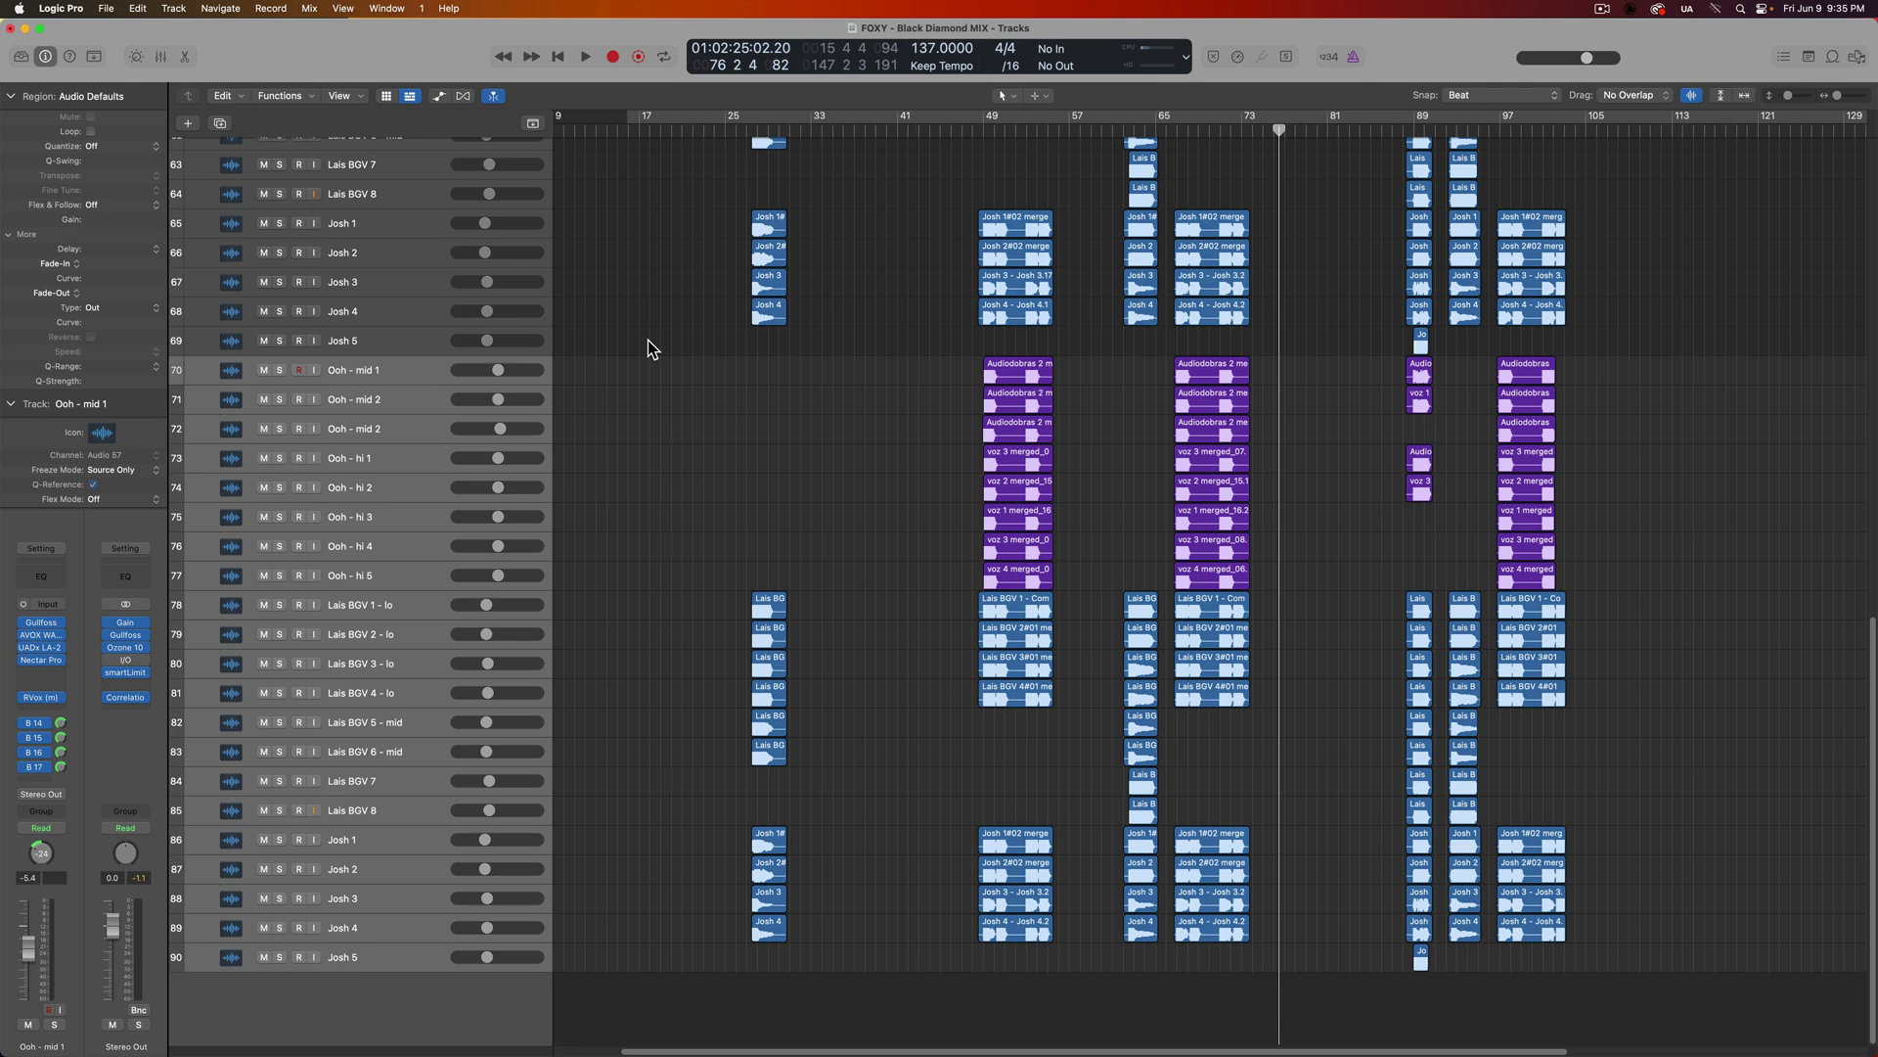
left_click_drag(750, 307, 851, 313)
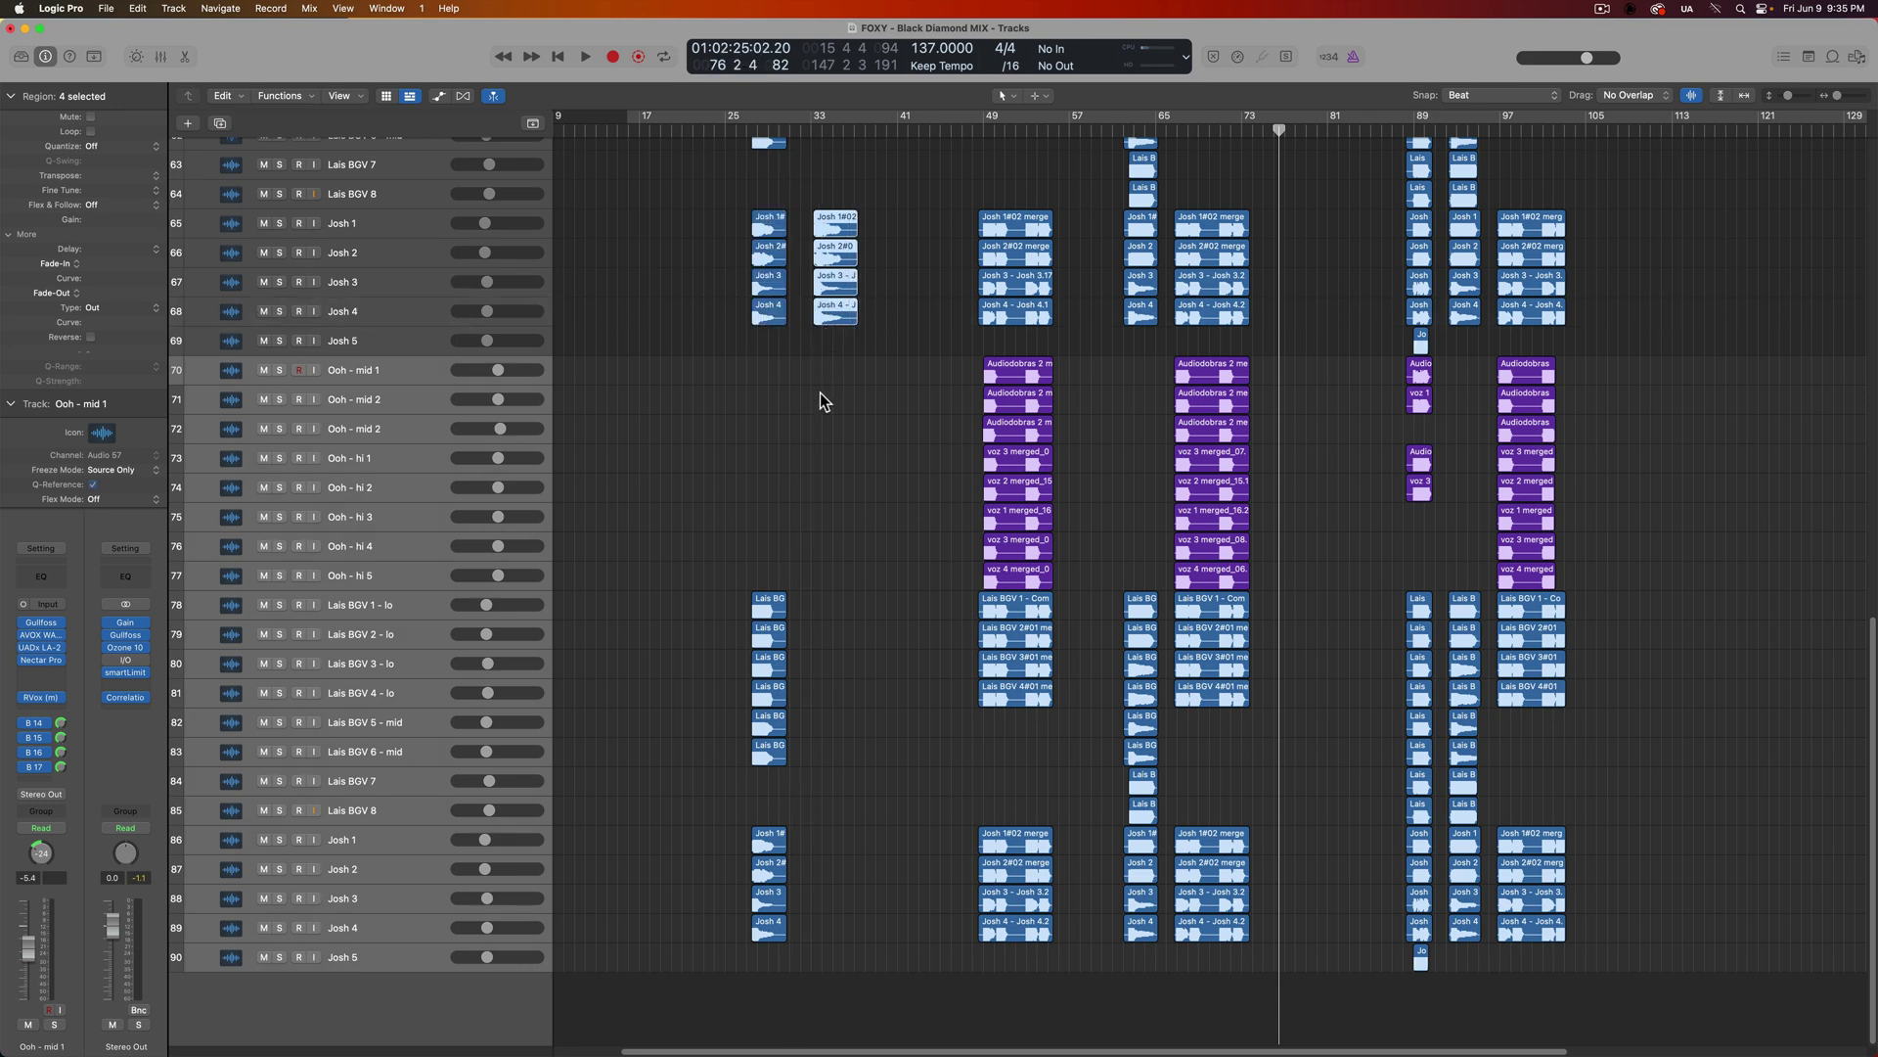
key("super+z")
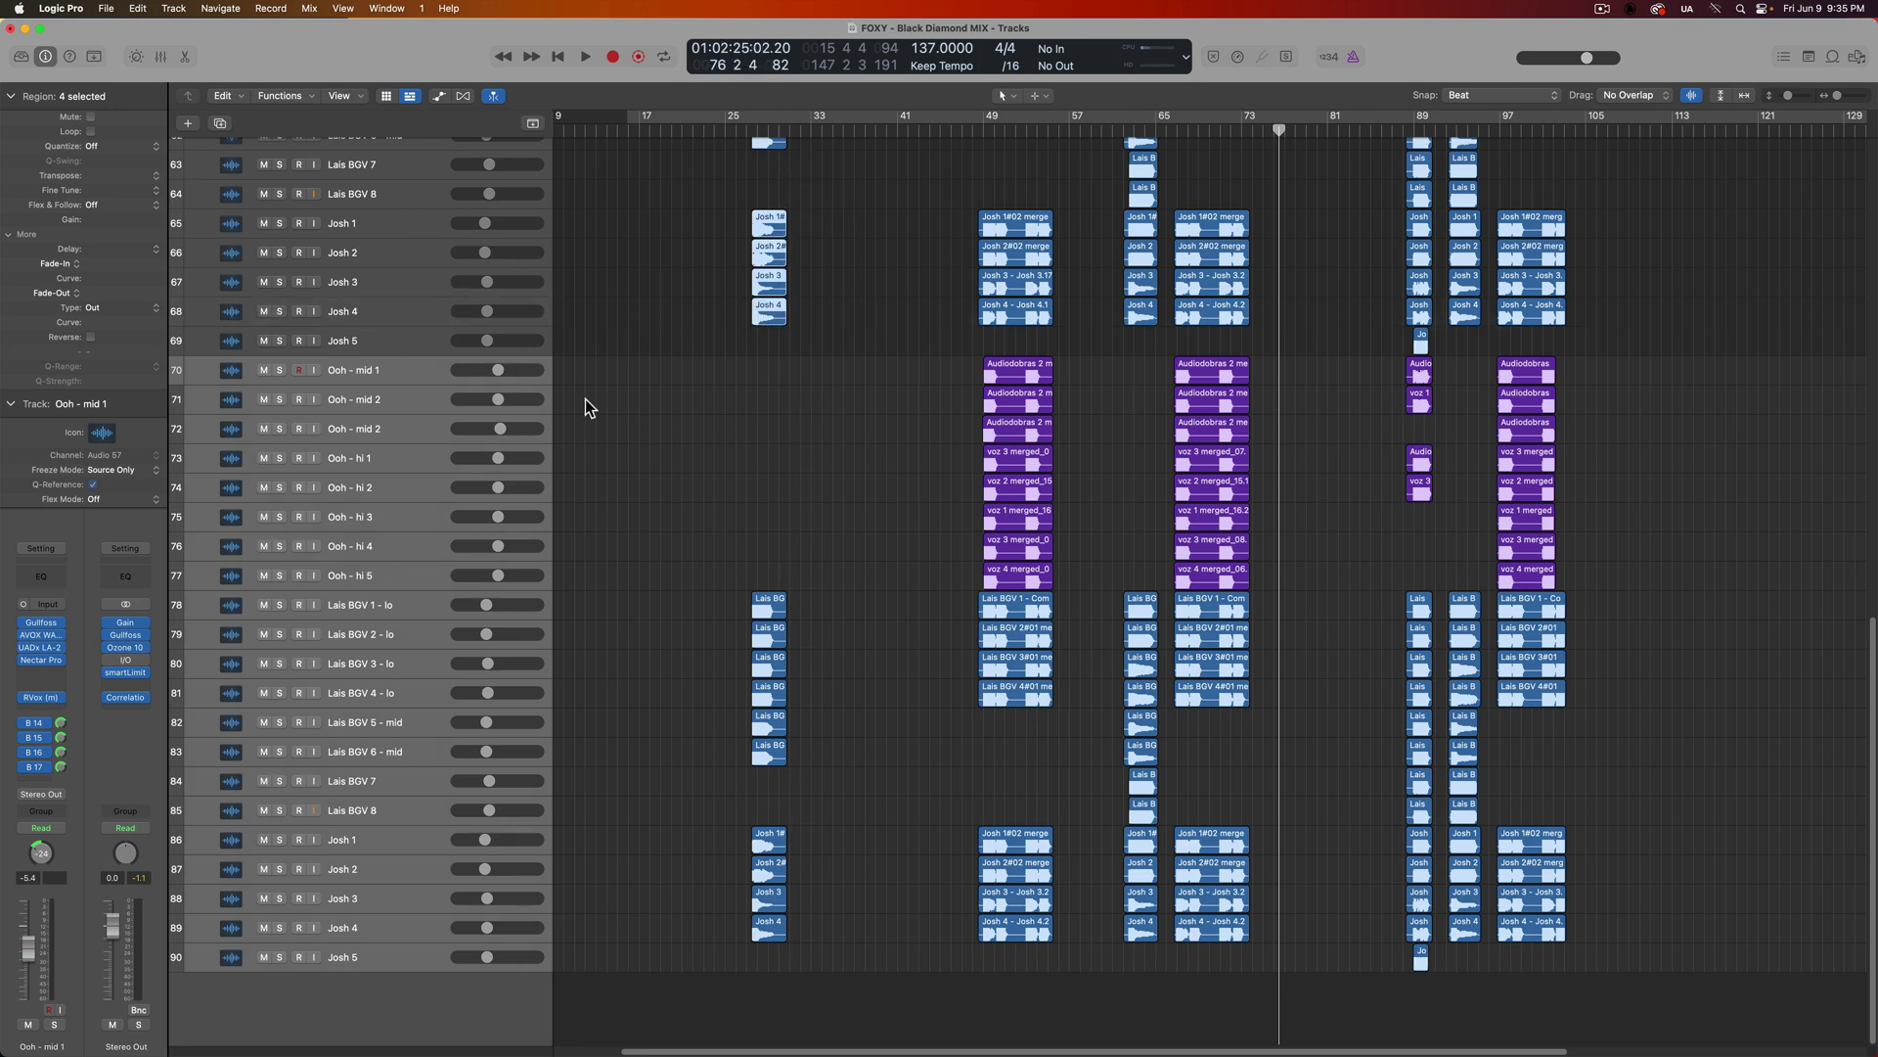